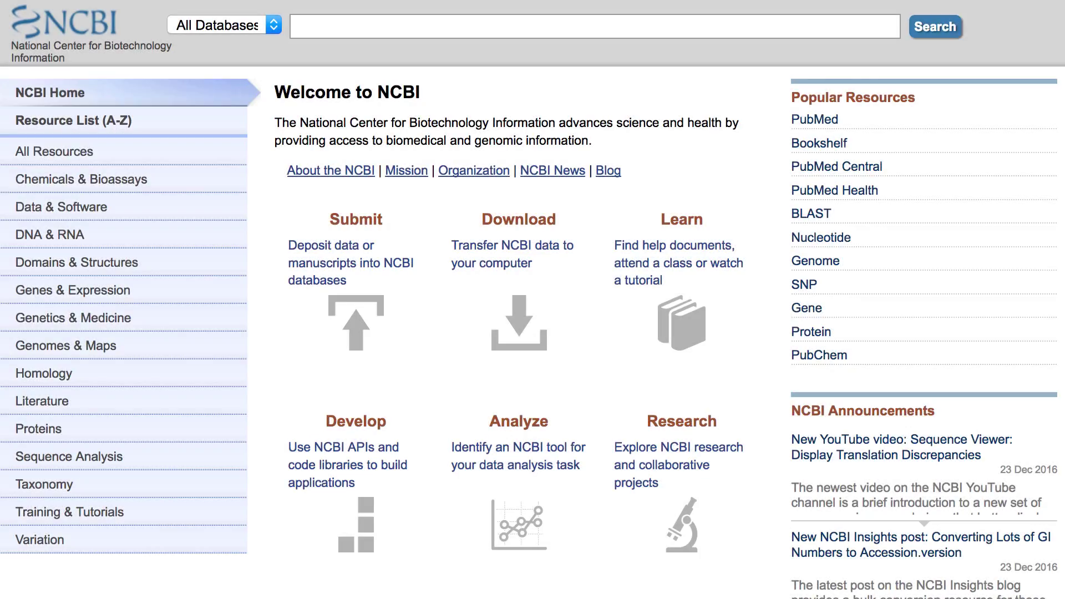
Switch to the Clone database and search Clone DB for WDR3[gene] AND chicken[organism].
click(264, 27)
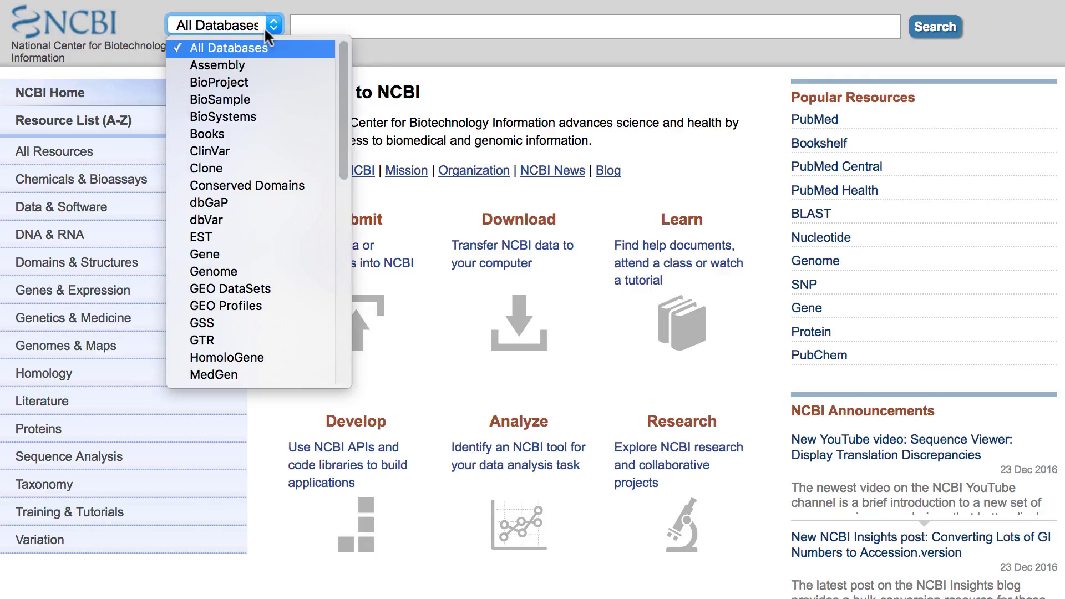
click(249, 166)
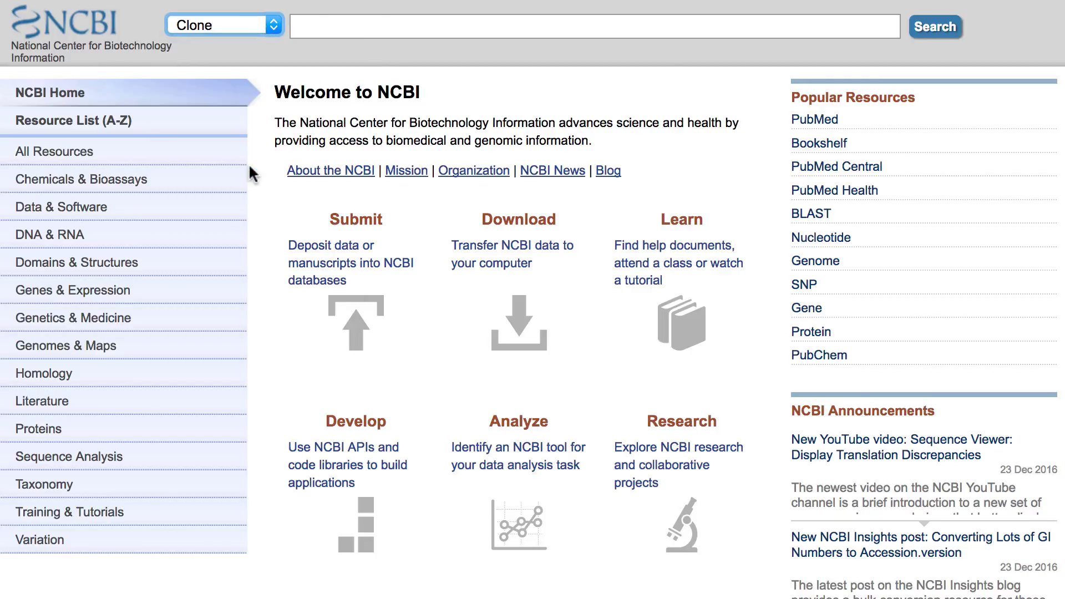
click(929, 43)
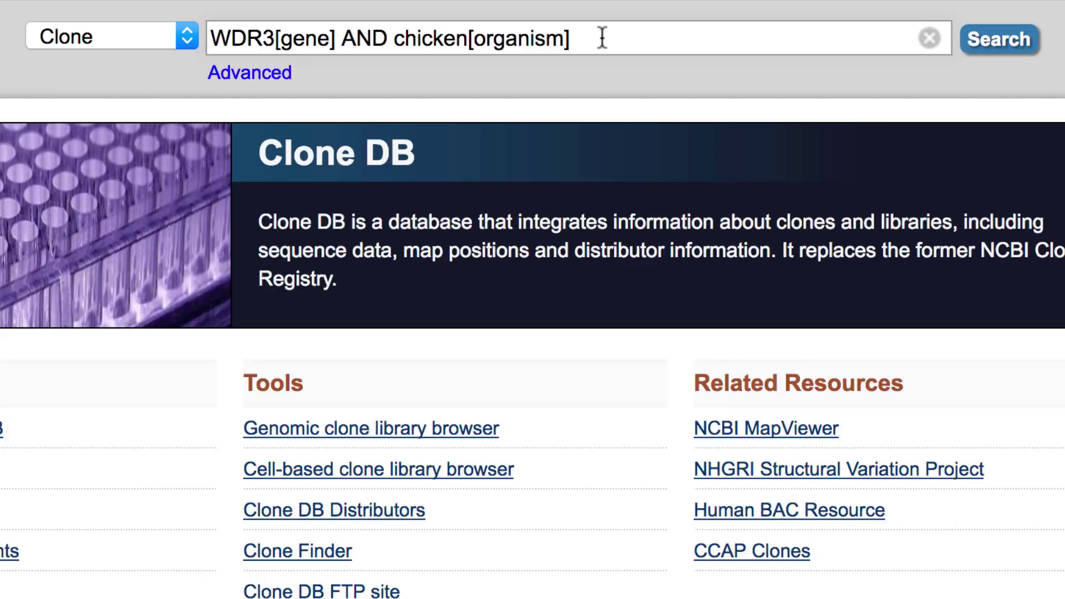
click(987, 60)
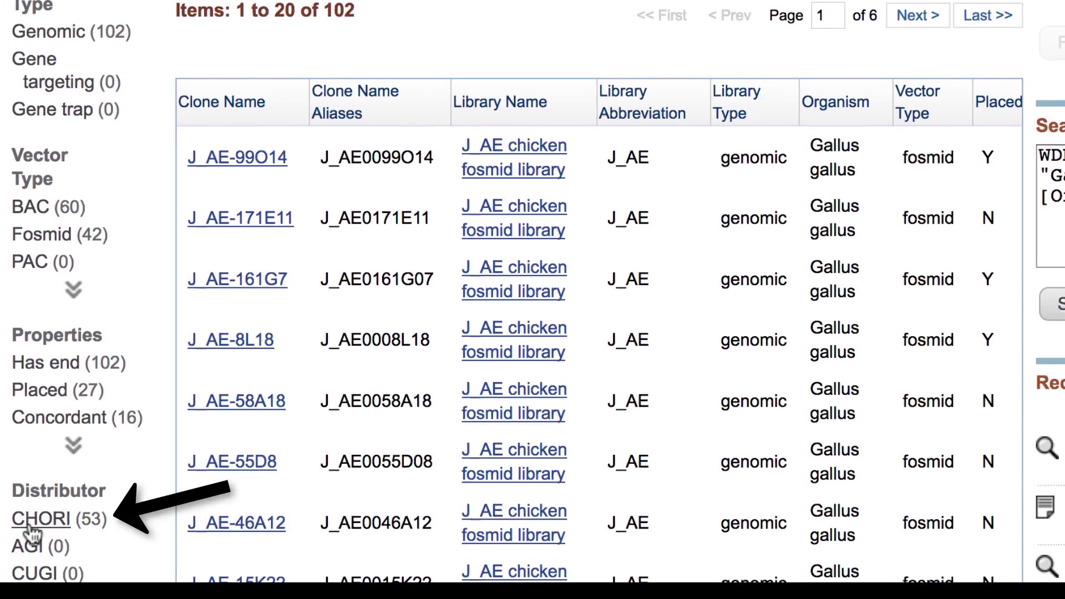
Filter the results to CHORI-distributed clones and open the CH261-52K22 clone record.
click(31, 522)
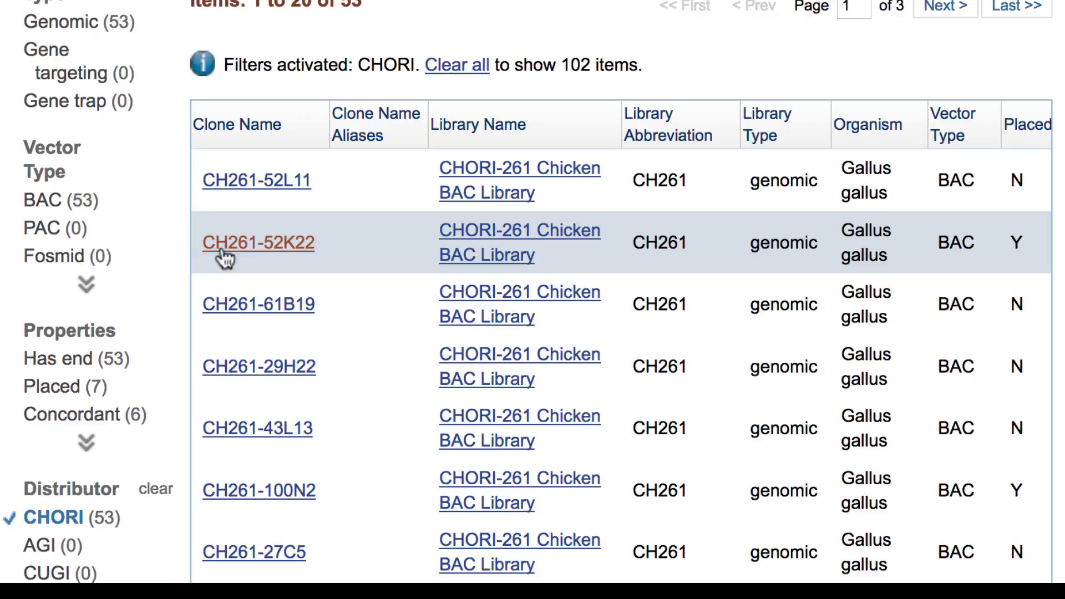
click(223, 253)
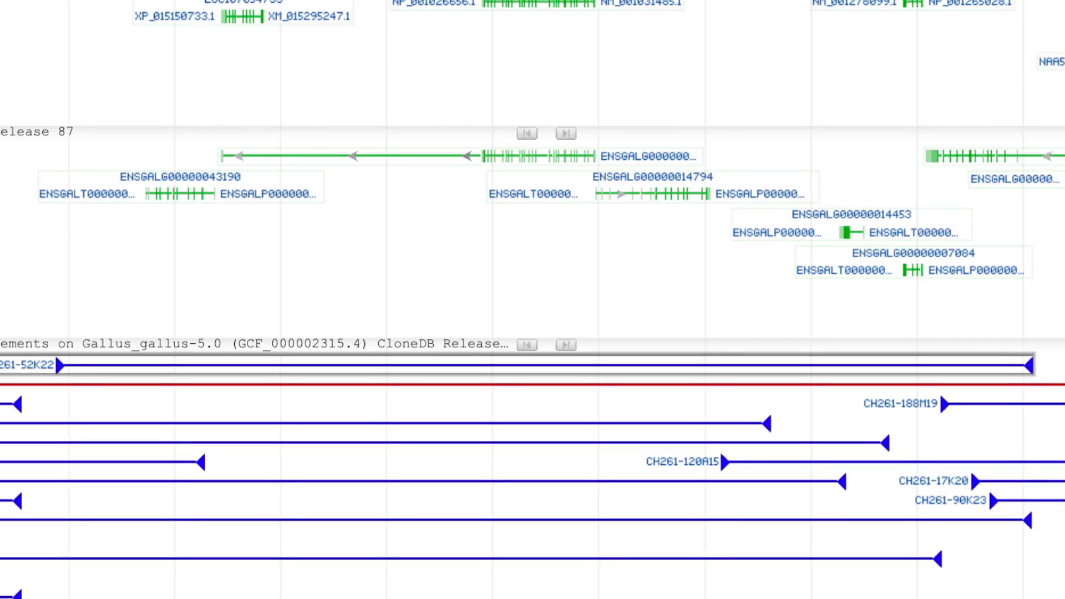
Bring up the NCBI Assembly home page with chicken entered as the search term.
mouse_move(736, 381)
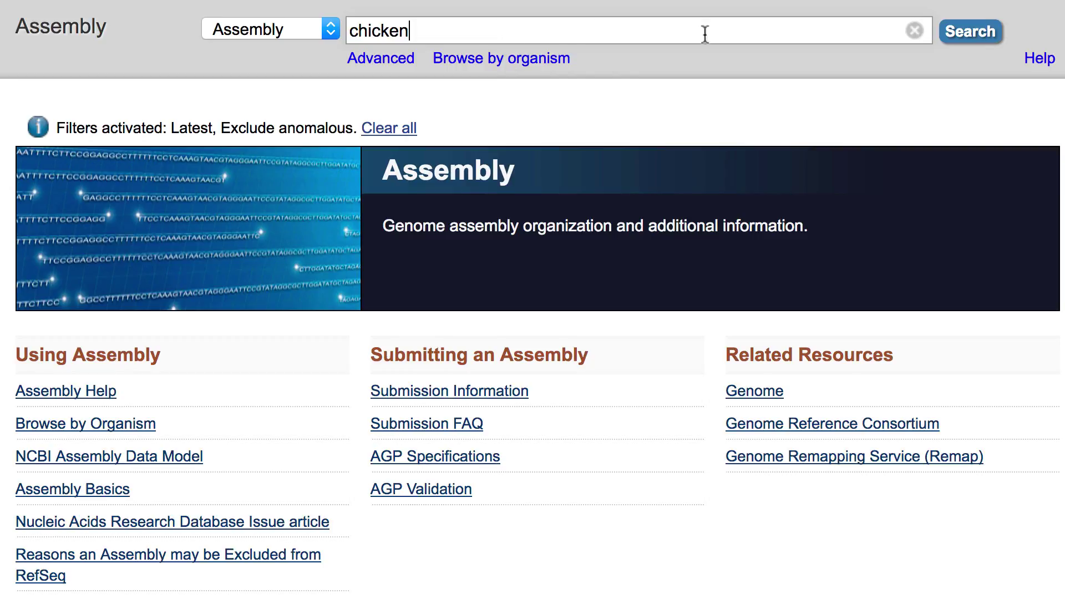
Search Assembly for chicken, open Gallus_gallus-5.0 and view its genome in the Genome Data Viewer.
click(964, 49)
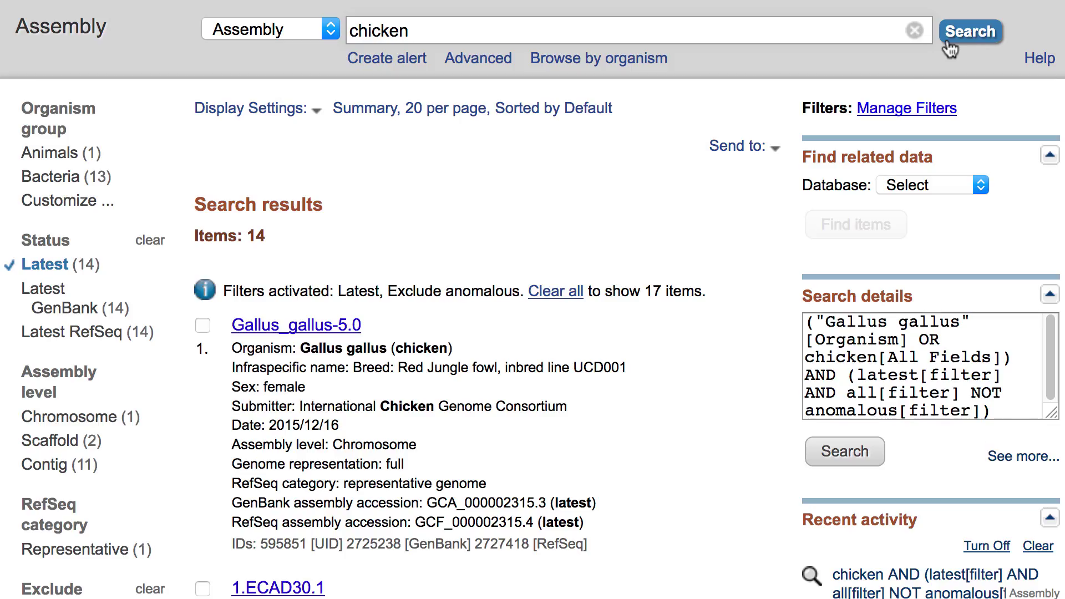
click(355, 326)
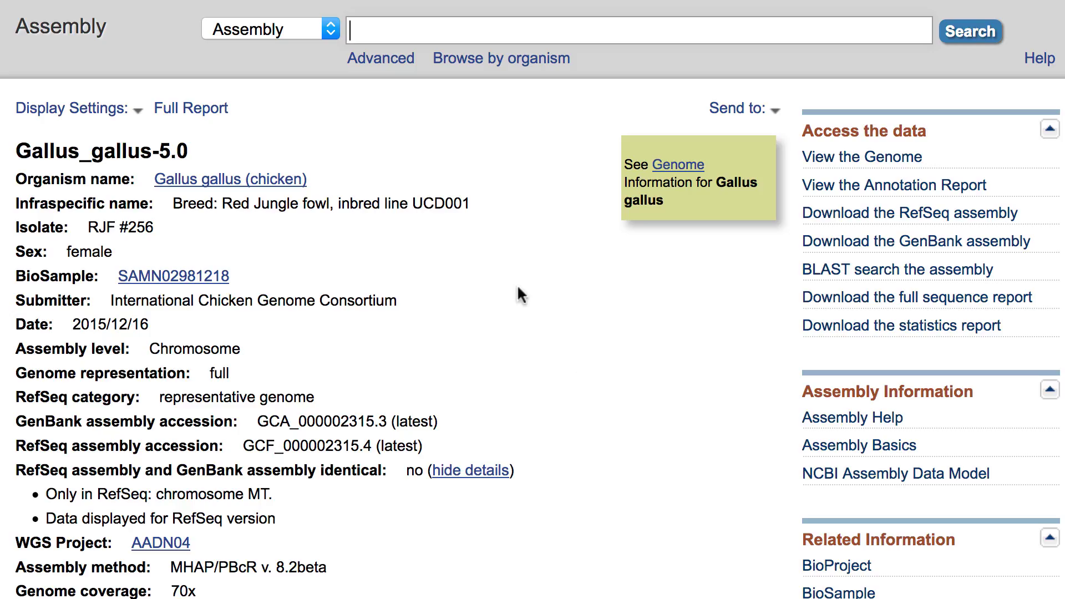
click(842, 161)
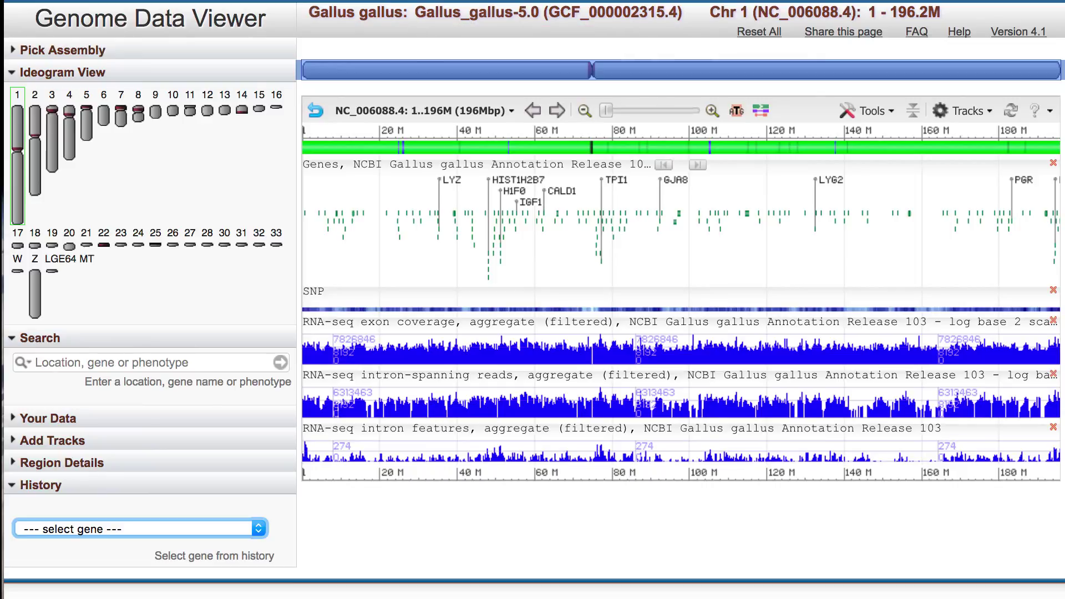
Search the viewer for wdr3 to jump to Chr1: 79,097,781–79,119,285.
click(139, 363)
text(wdr3)
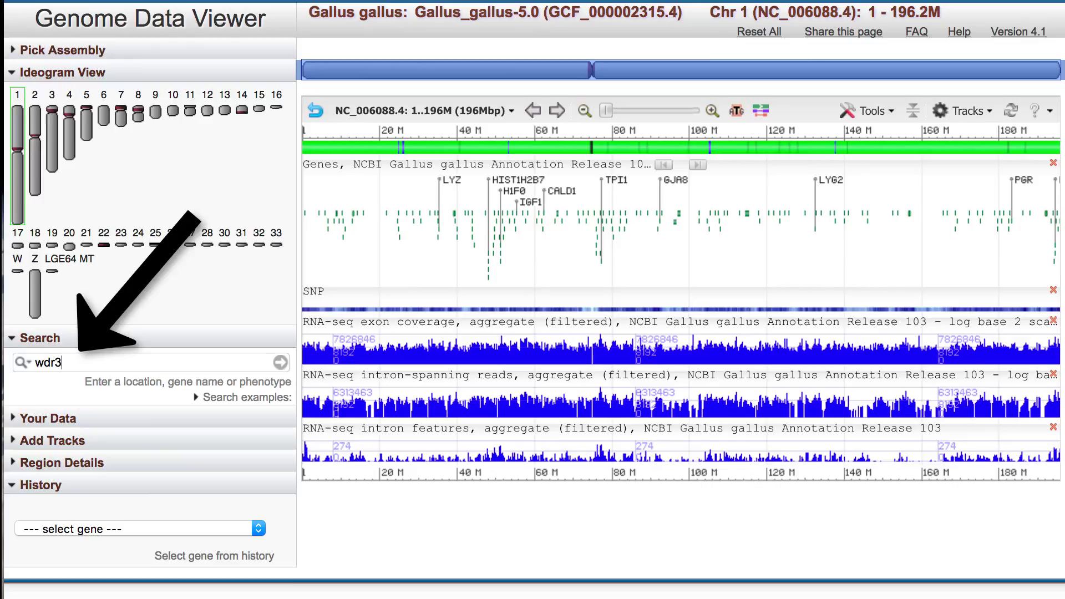
key(Return)
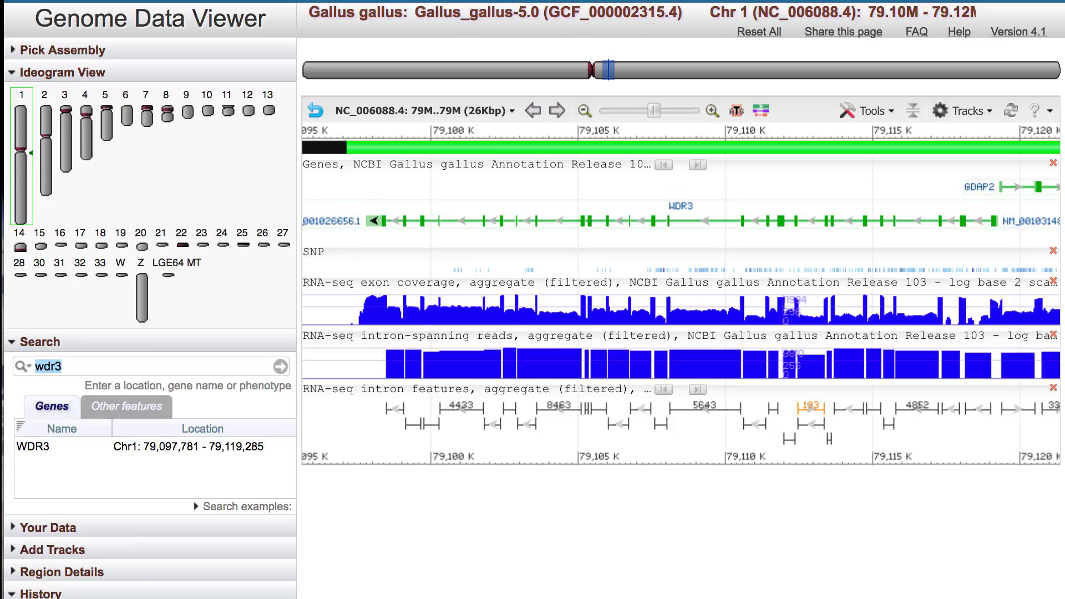
click(985, 120)
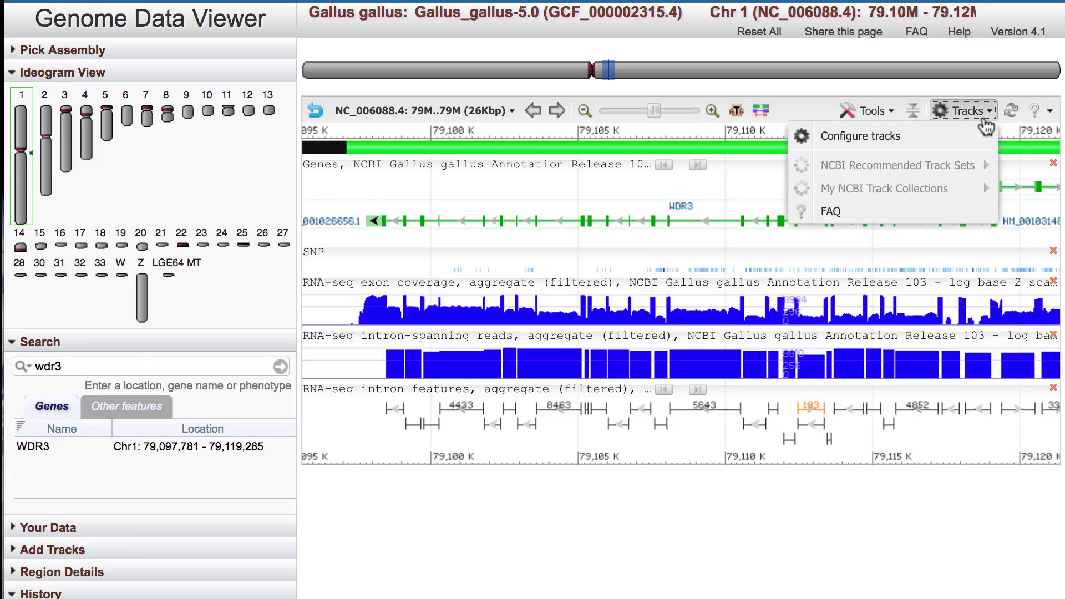
mouse_move(977, 169)
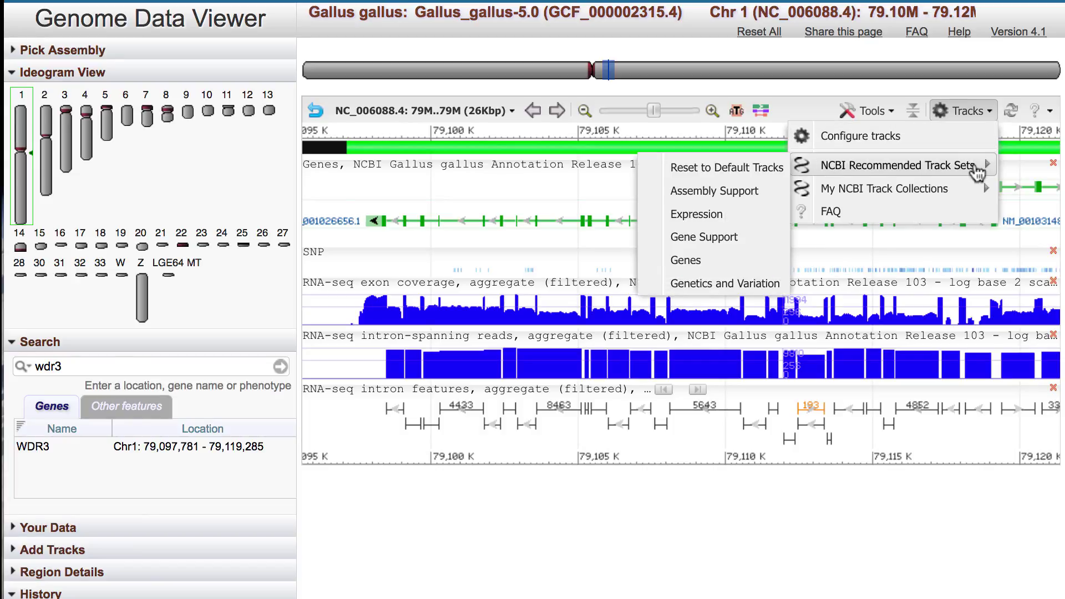
Apply the Assembly Support track set and review the CH261, J_AC and J_AD clone tracks.
click(766, 193)
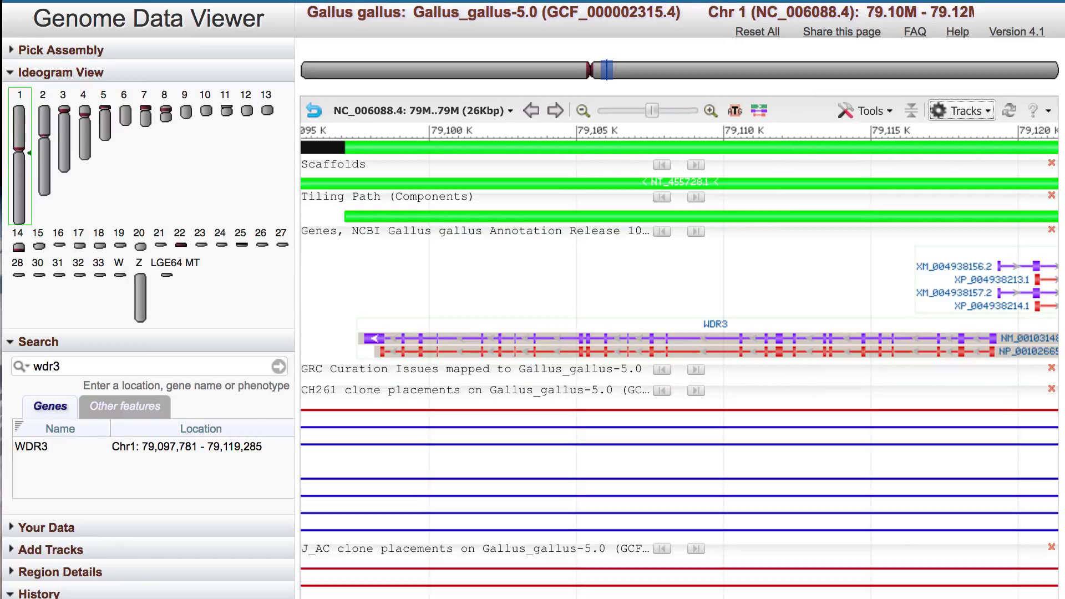
scroll(533, 300, down, 7)
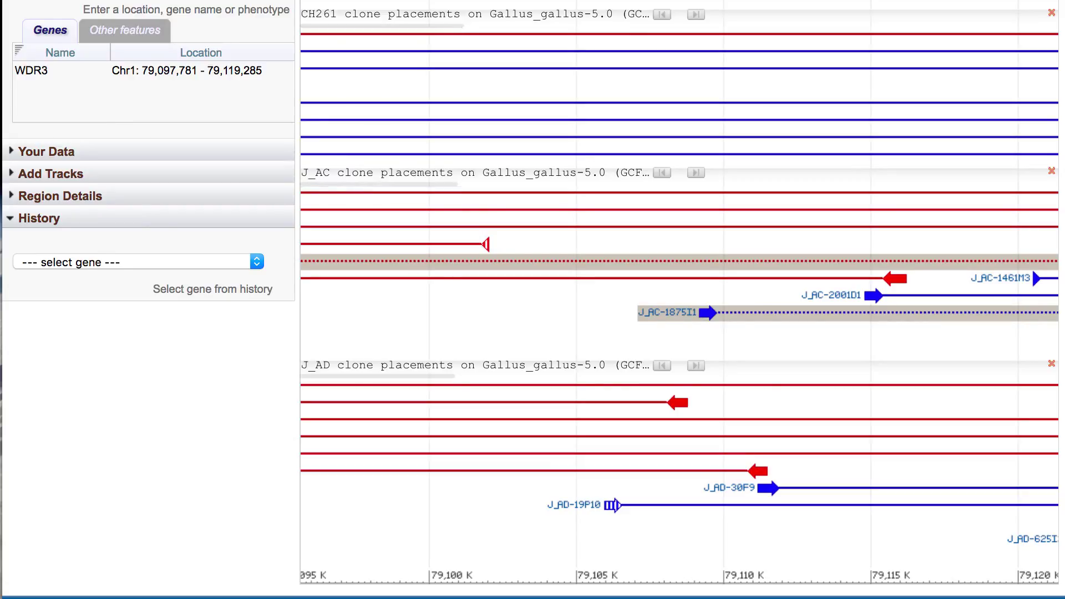
scroll(532, 300, up, 3)
scroll(995, 131, up, 4)
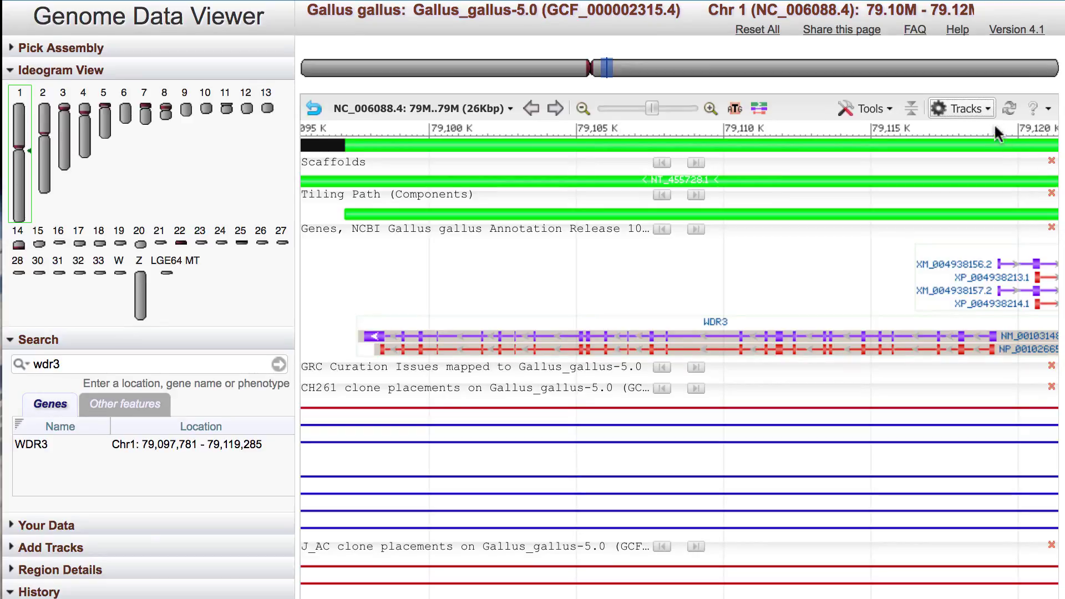
click(968, 109)
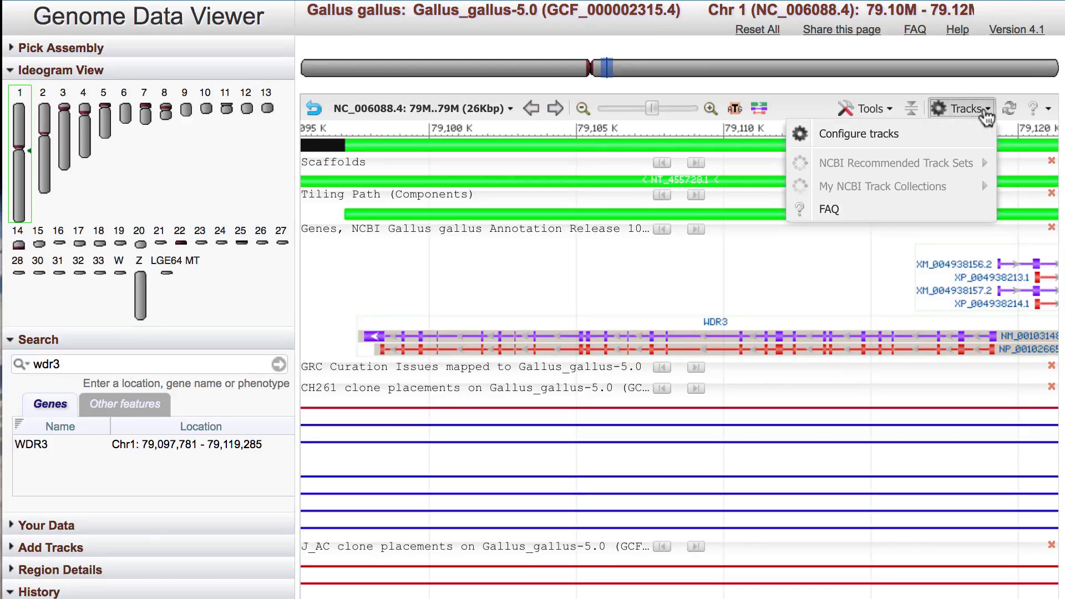
Add the Genes, Ensembl release 87 track and render NCBI genes as gene bar only.
click(969, 134)
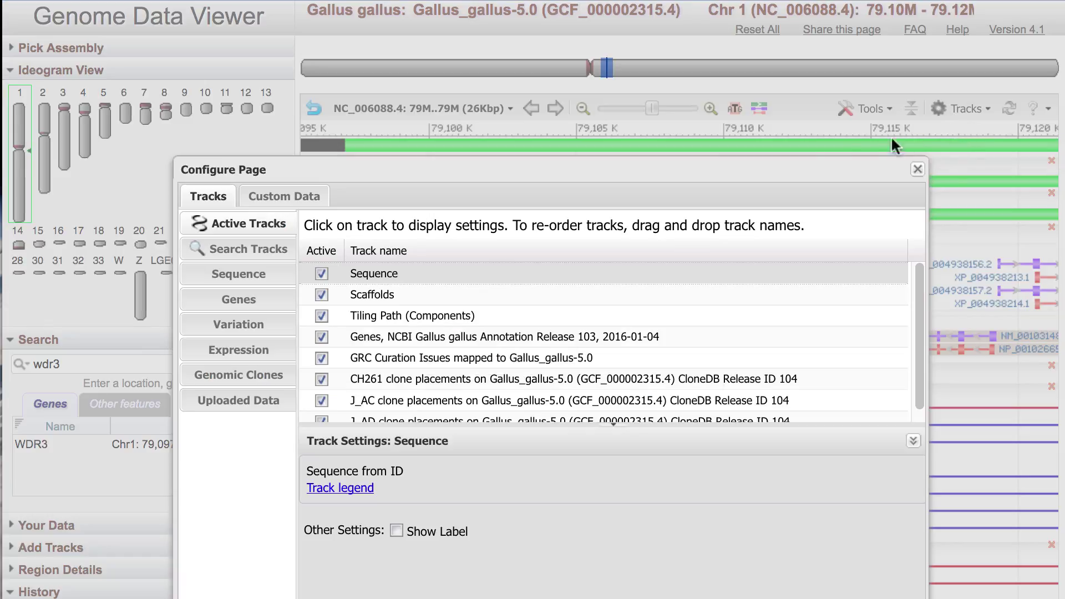
click(272, 311)
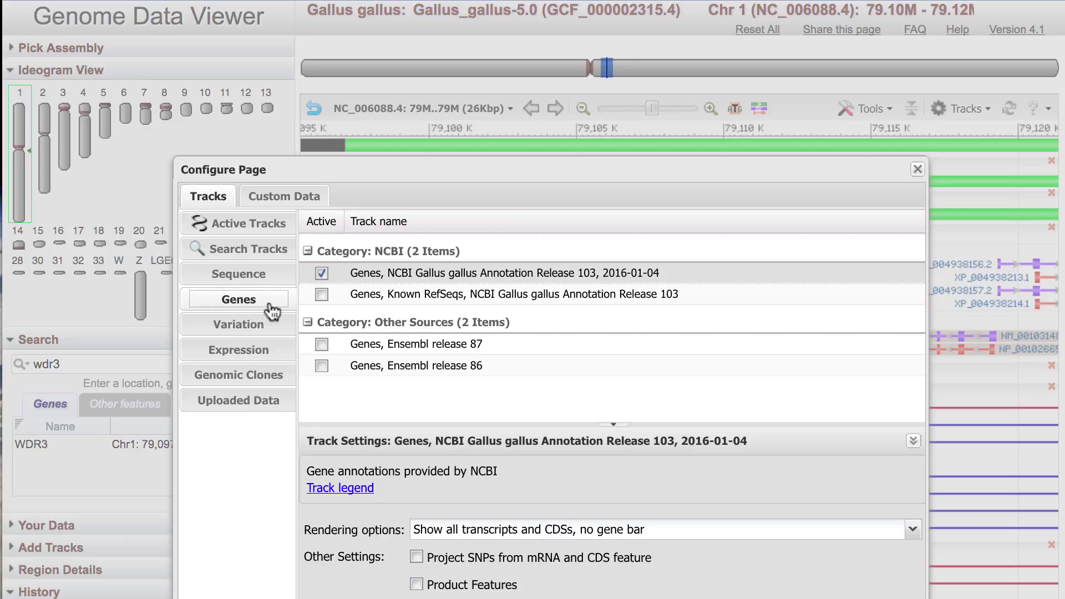
click(322, 344)
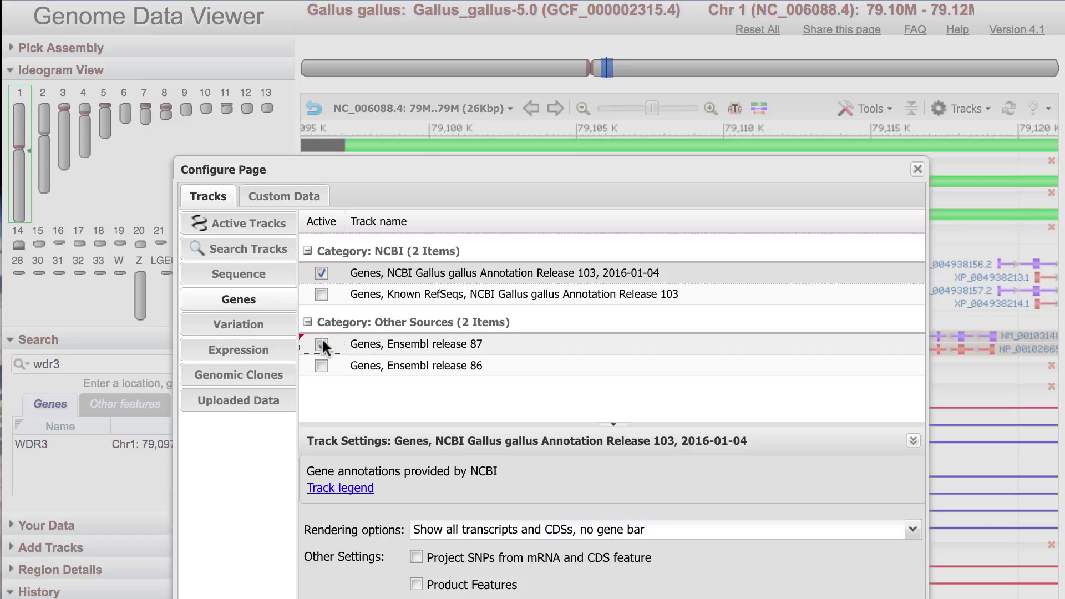
click(322, 344)
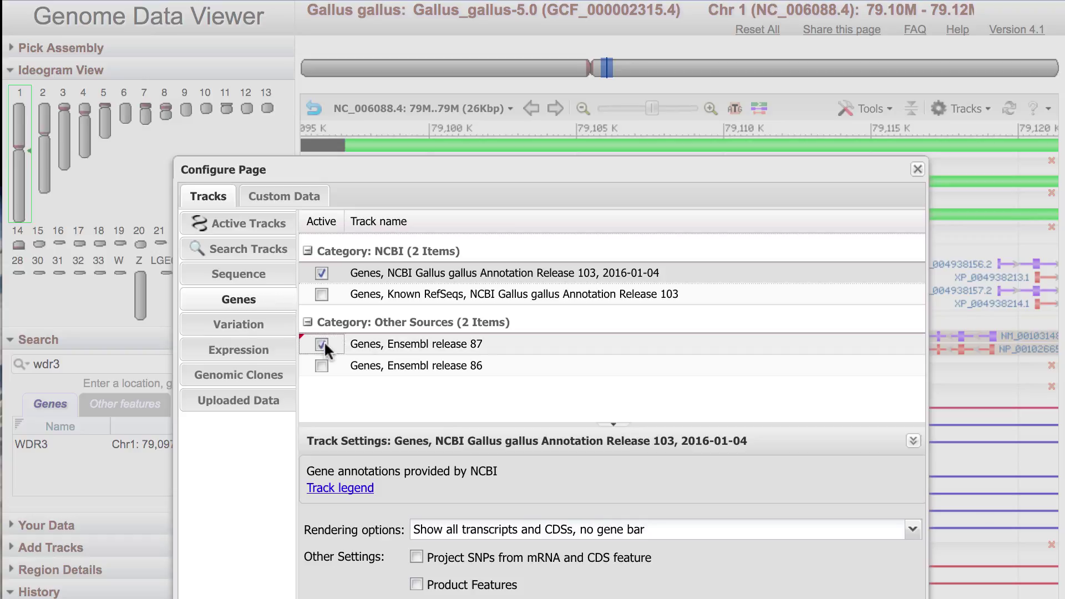
click(452, 531)
click(460, 551)
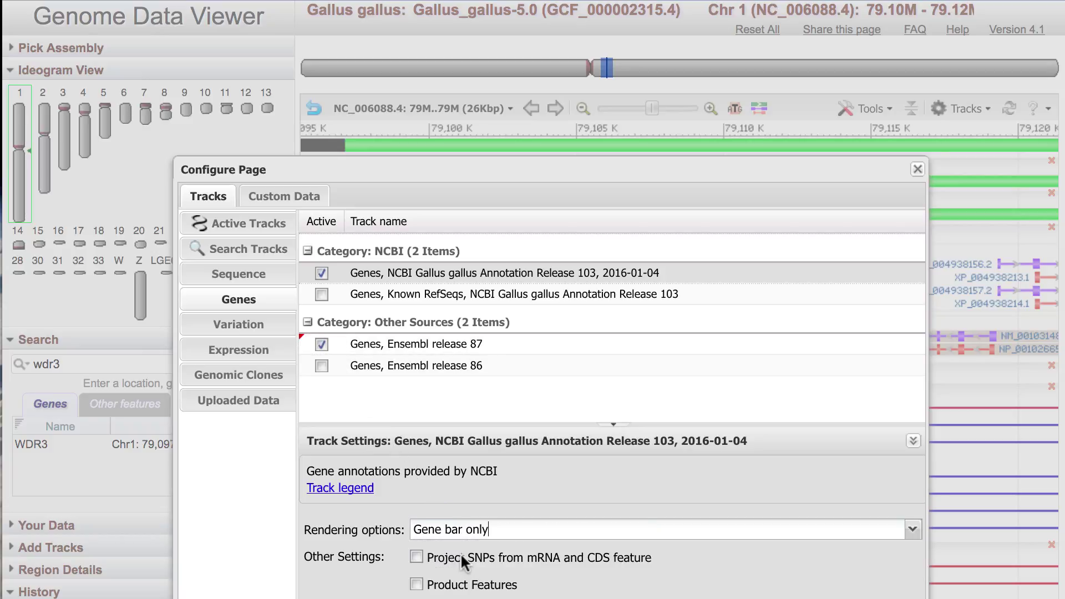
click(271, 378)
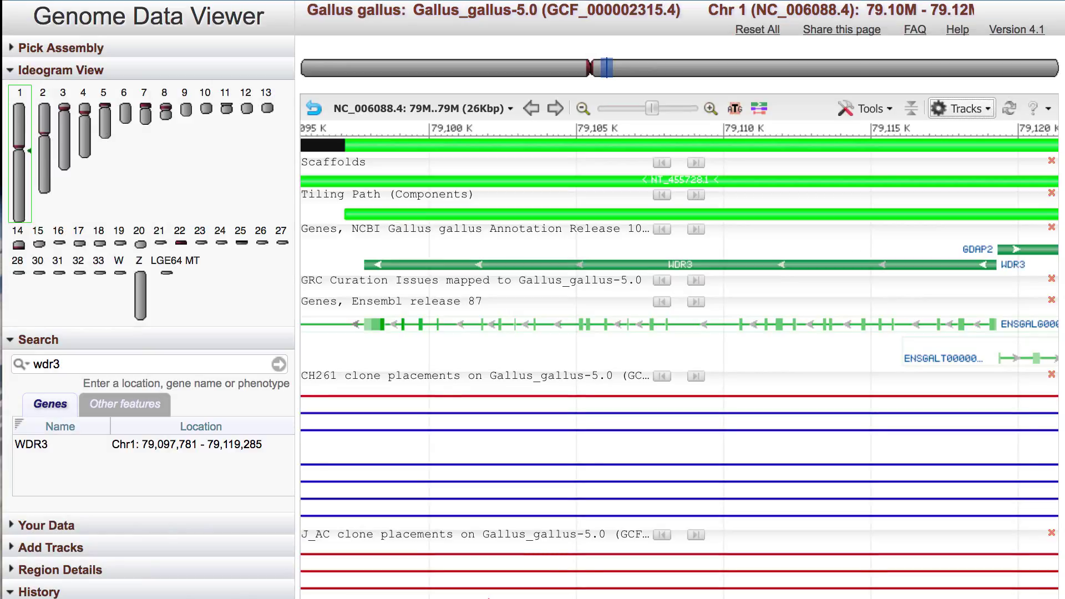
Expand Your Data and zoom out three times from 26 Kbp to reveal GDAP2 and FAM46C.
click(13, 525)
scroll(12, 530, down, 2)
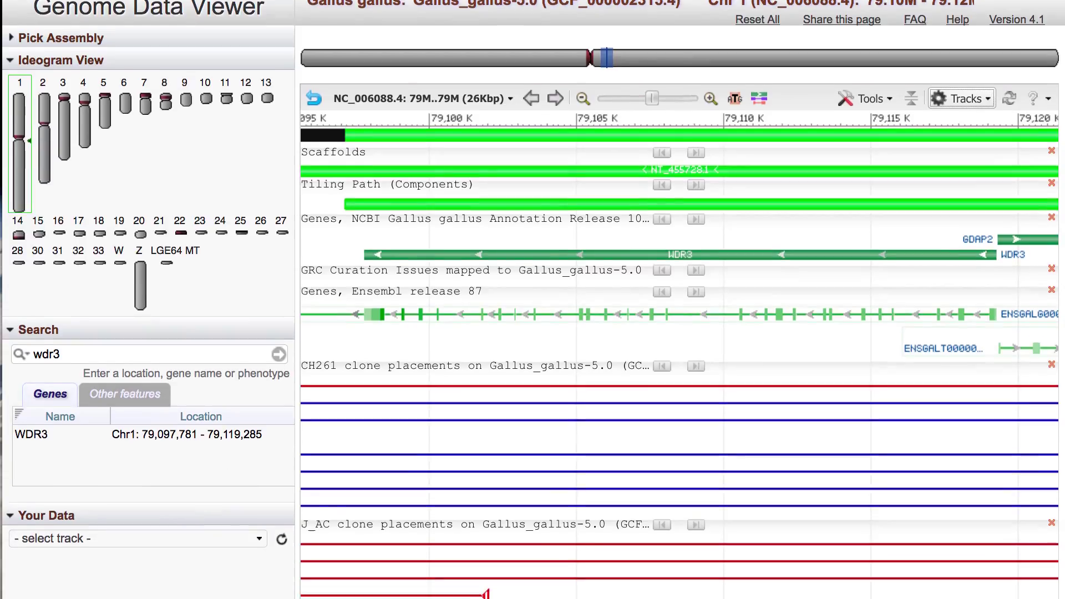
scroll(533, 299, down, 3)
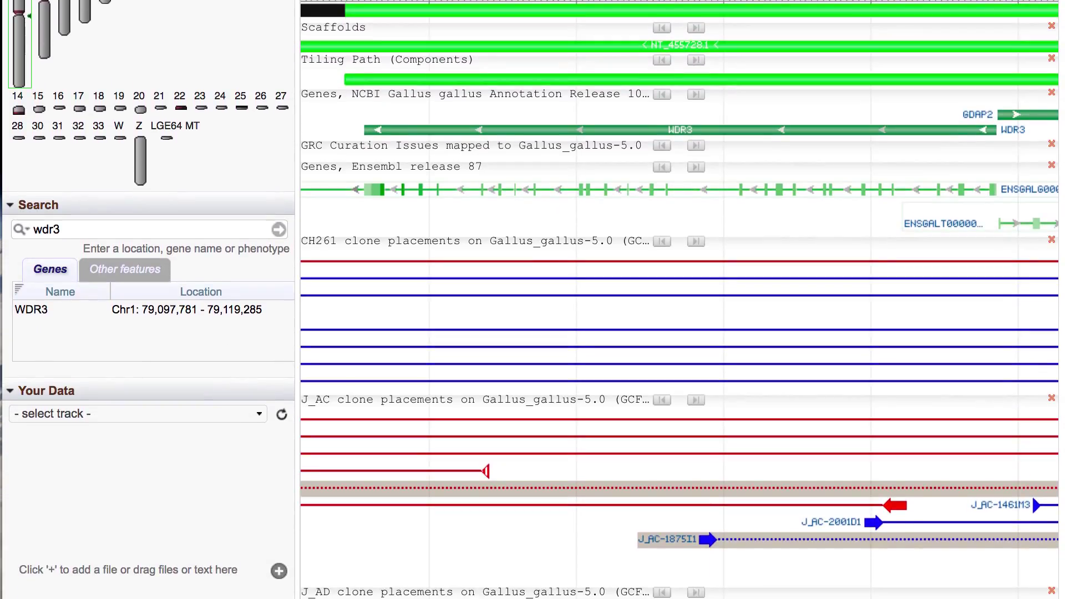
scroll(532, 299, up, 3)
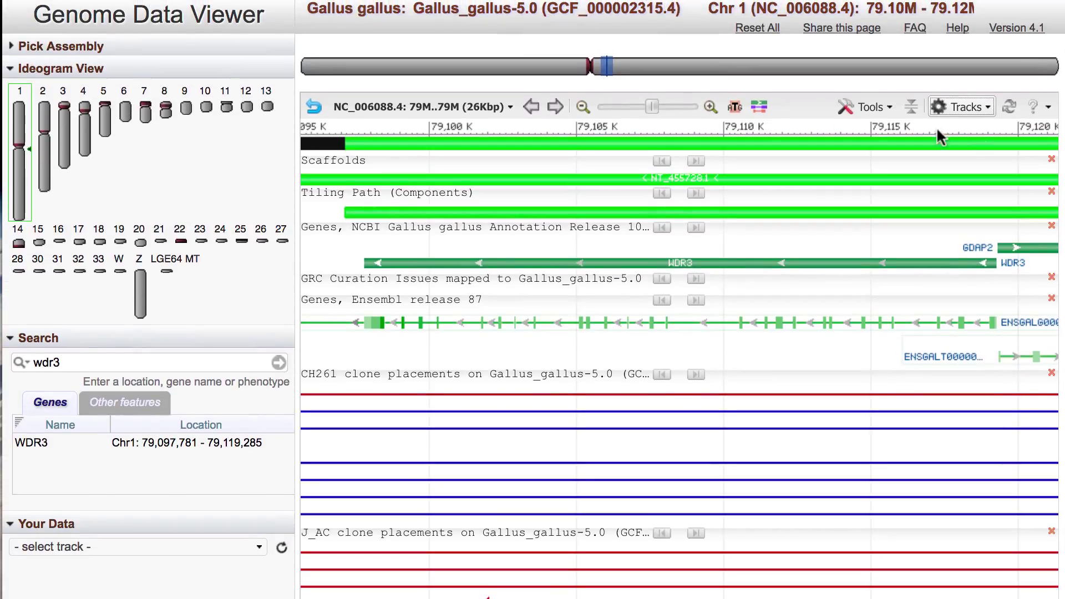
click(584, 107)
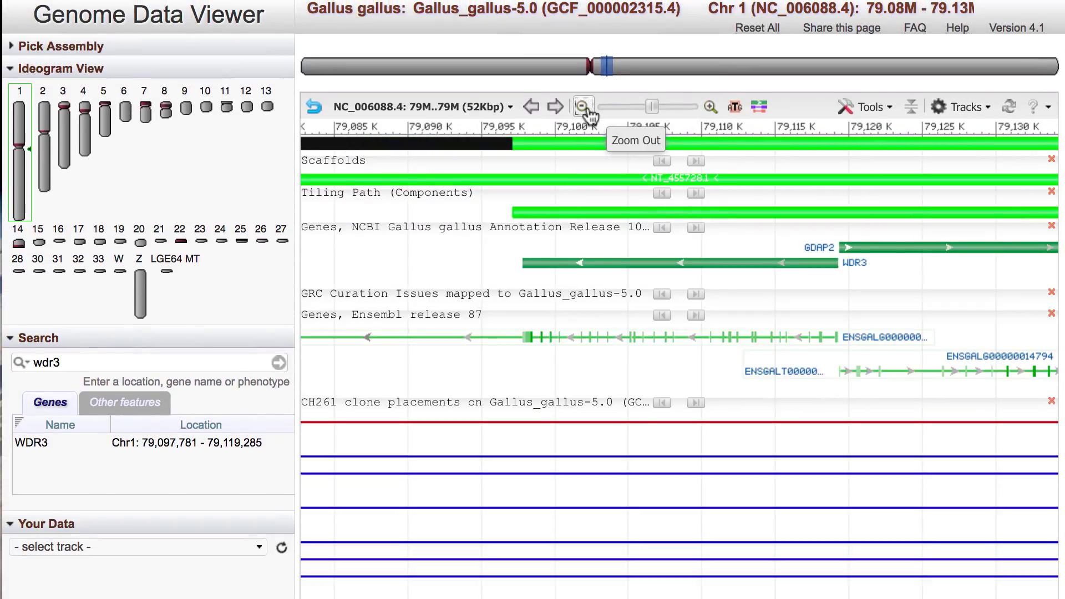
click(588, 110)
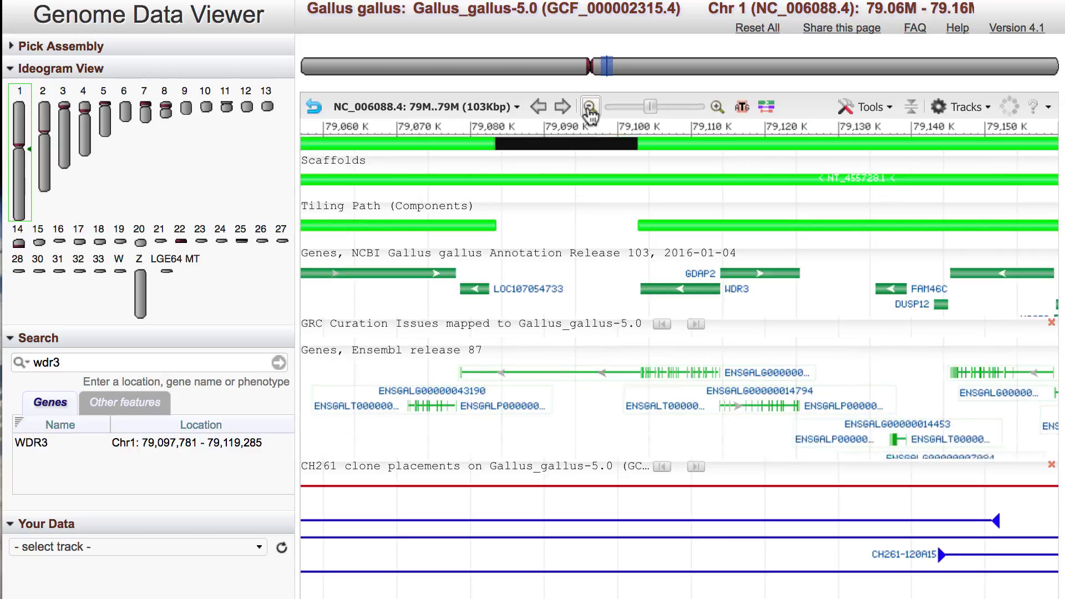
click(590, 109)
Place a marker over the 79,058,757–79,097,150 gap and rename it 'Gap'.
drag(499, 131, 638, 121)
click(572, 243)
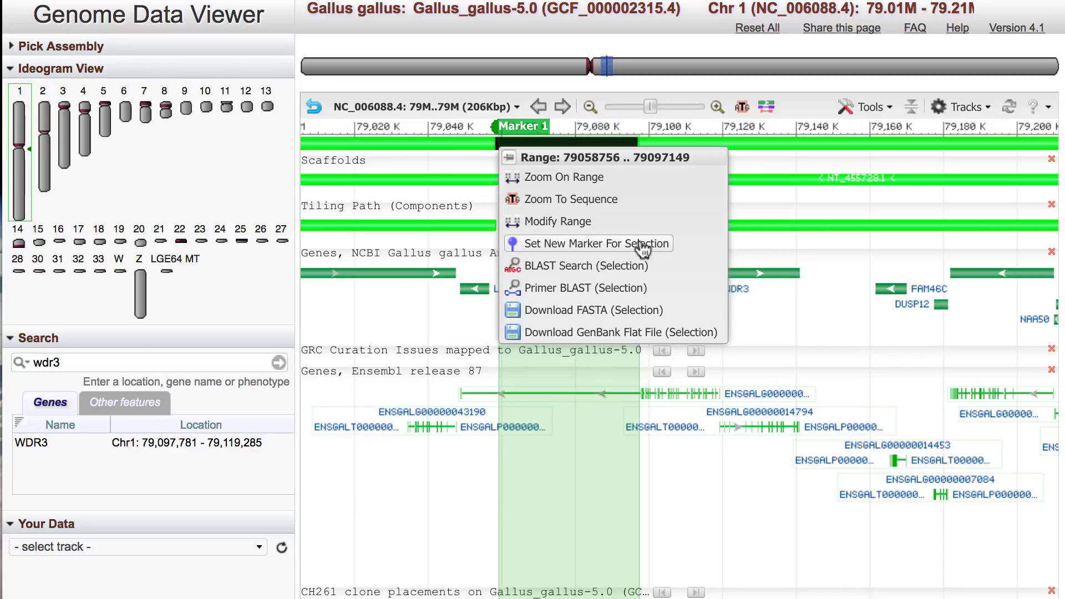
click(530, 131)
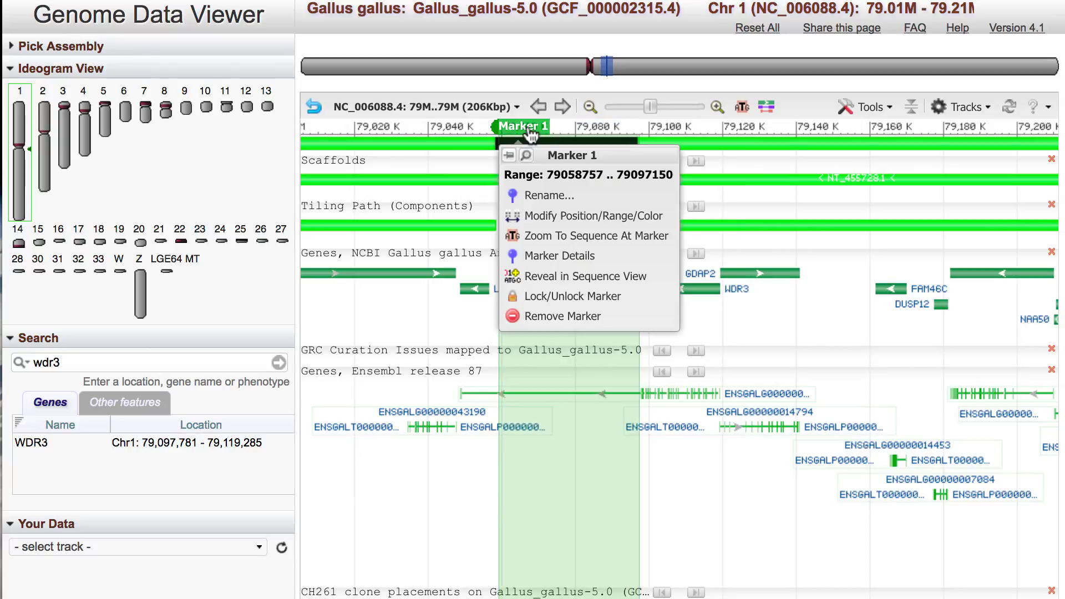
click(536, 195)
key(Delete)
key(Delete)
key(Delete)
key(Delete)
key(Delete)
key(Delete)
key(Delete)
key(Delete)
text(Gap)
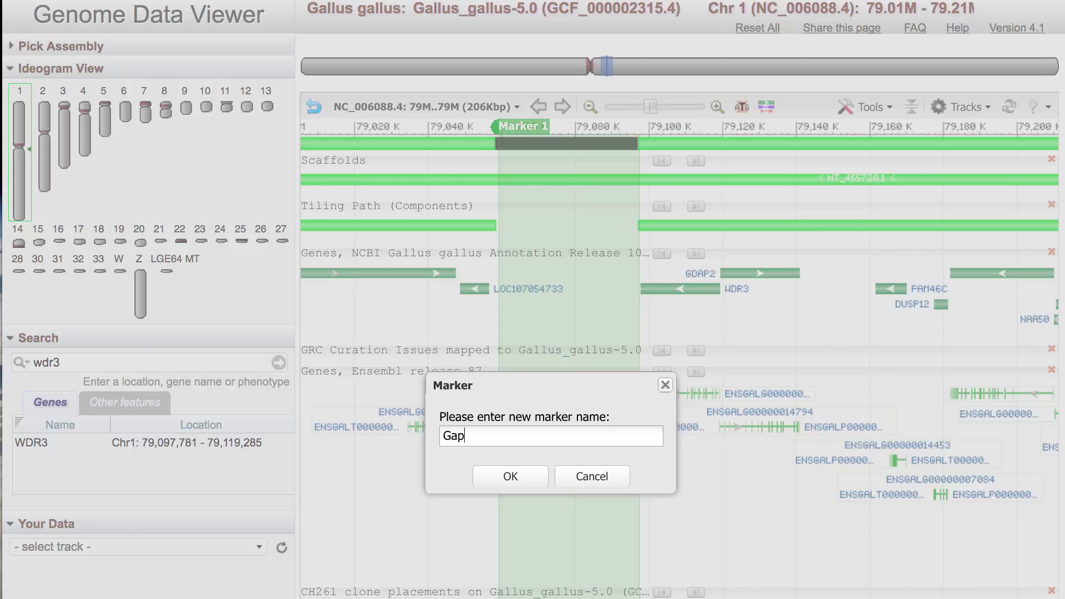
key(Return)
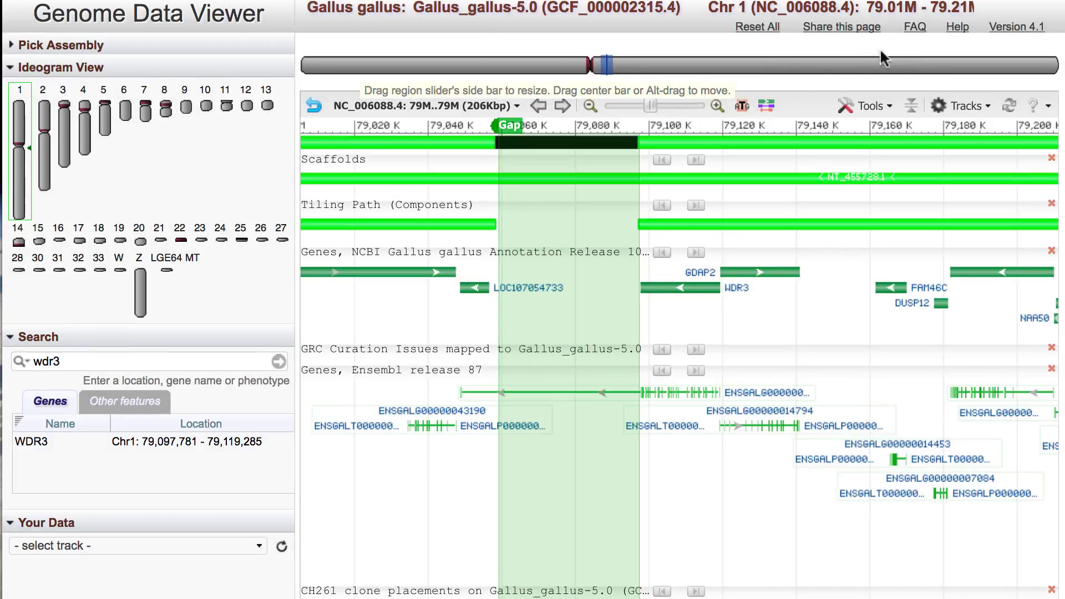
click(589, 105)
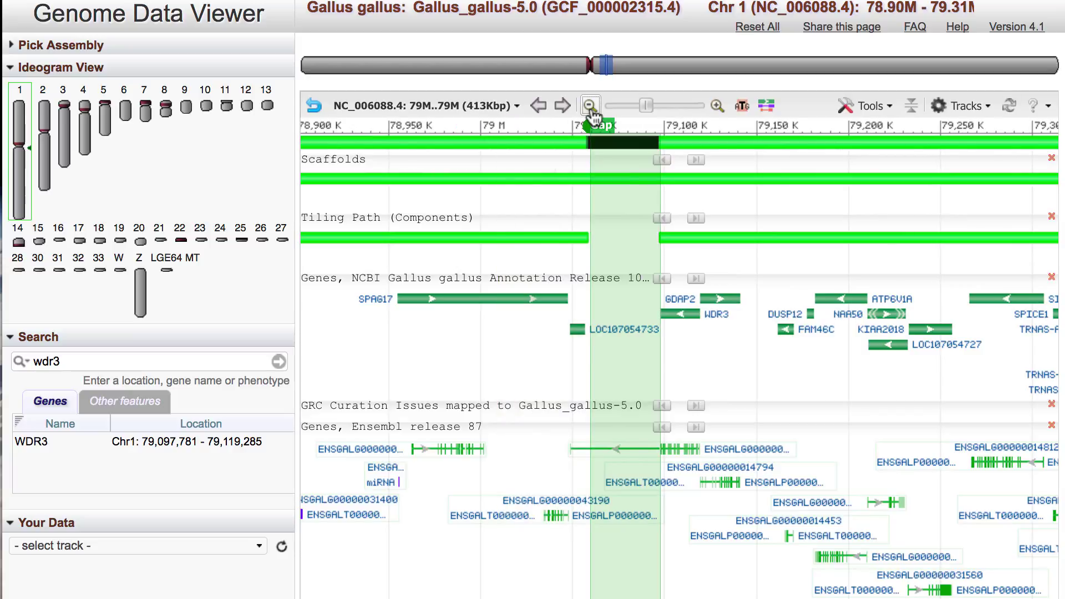
Scroll down through the dense CH261 and J_AC clone placement tracks.
scroll(1061, 238, down, 8)
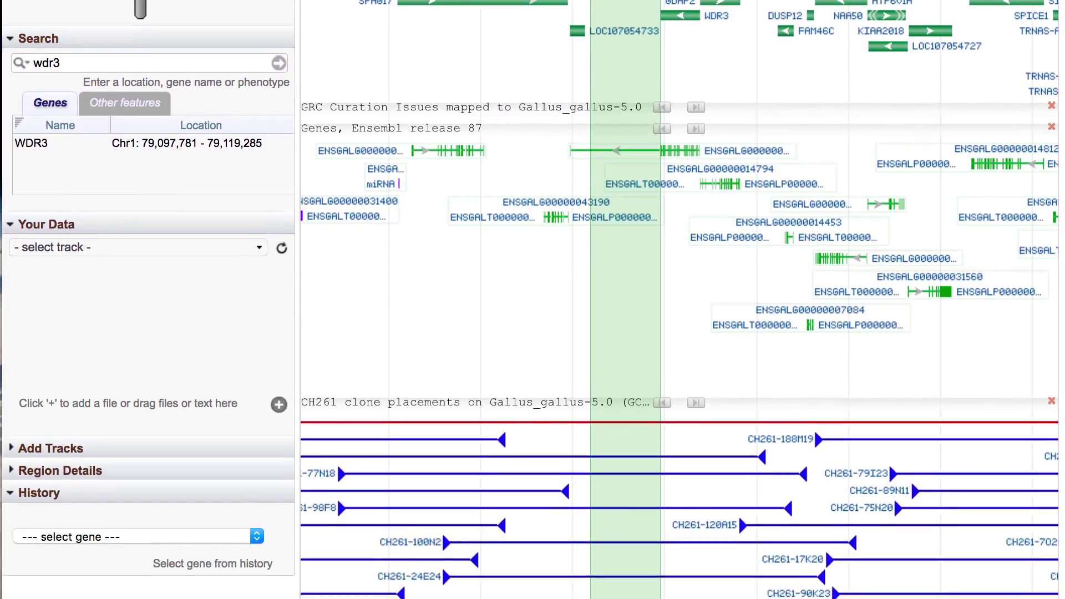
scroll(1062, 238, down, 5)
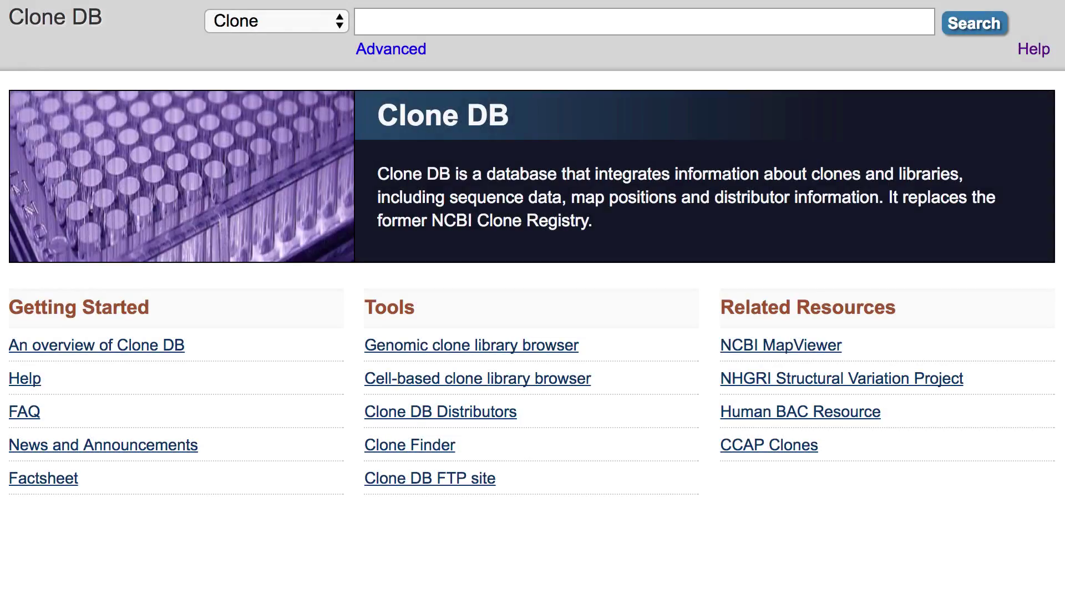
Scroll down the Clone DB home page toward the Factsheet publication link.
scroll(532, 300, down, 5)
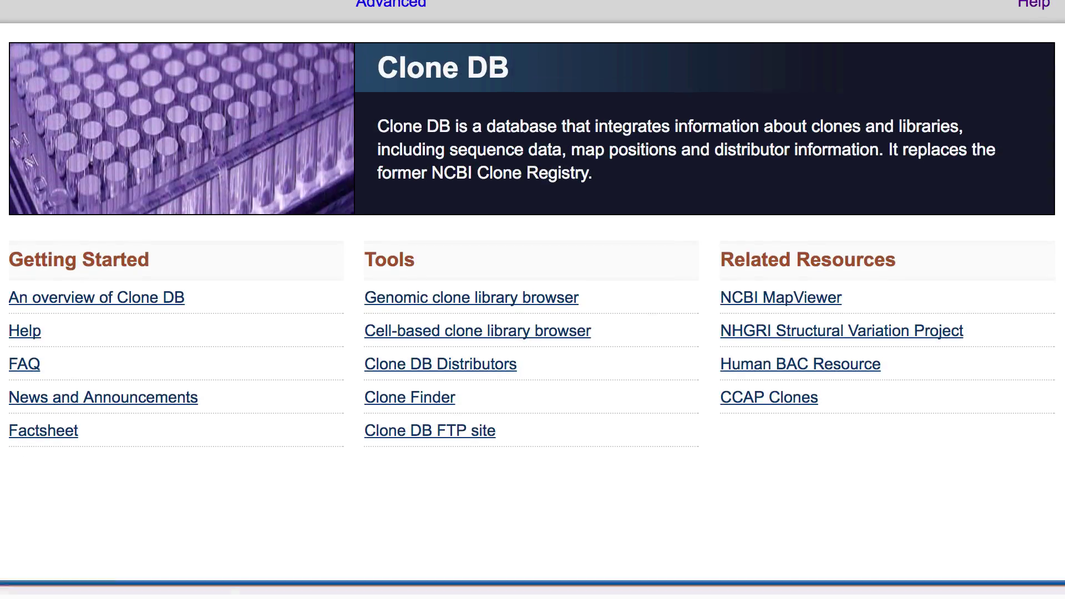